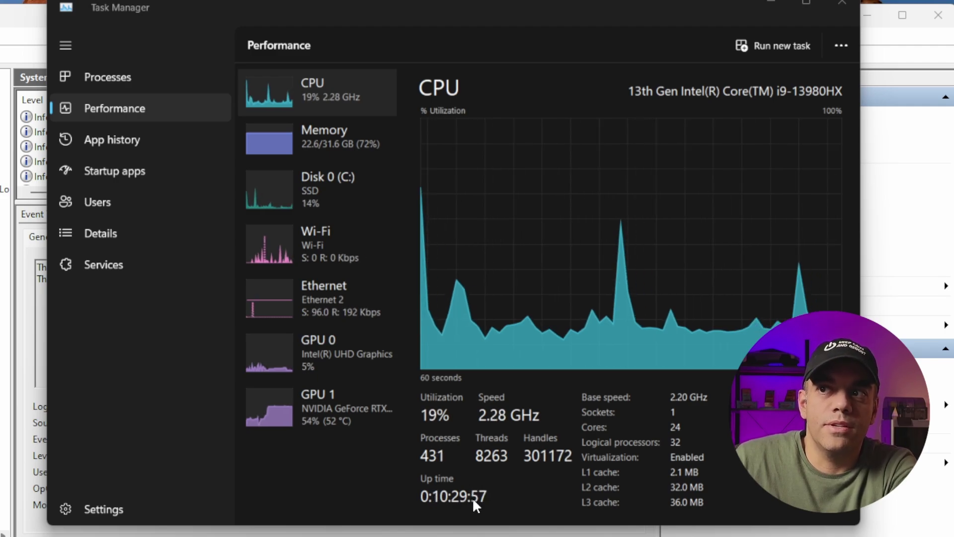
Minimize Task Manager and widen the Event Viewer event list pane.
{"action": "left_click", "coordinate": [767, 4]}
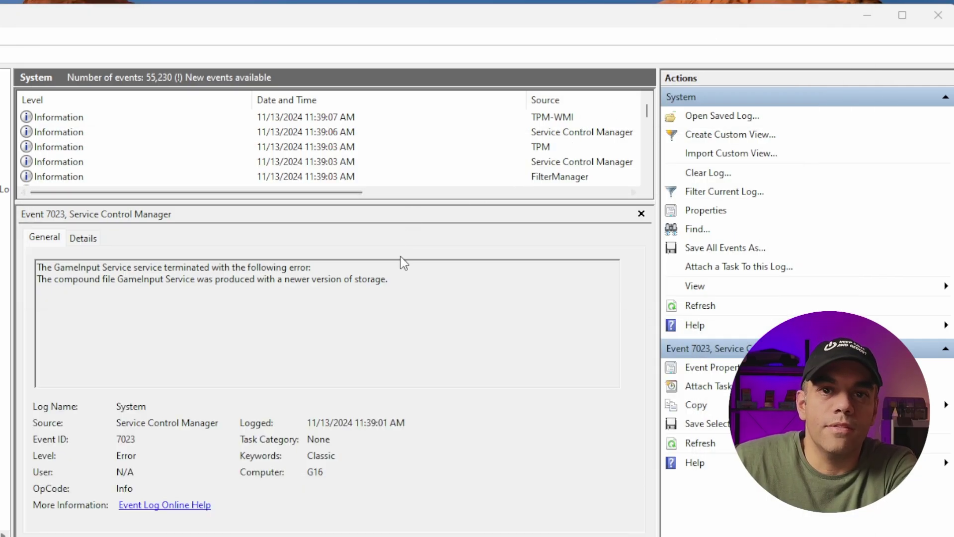
{"action": "scroll", "coordinate": [343, 156], "scroll_direction": "down", "scroll_amount": 5}
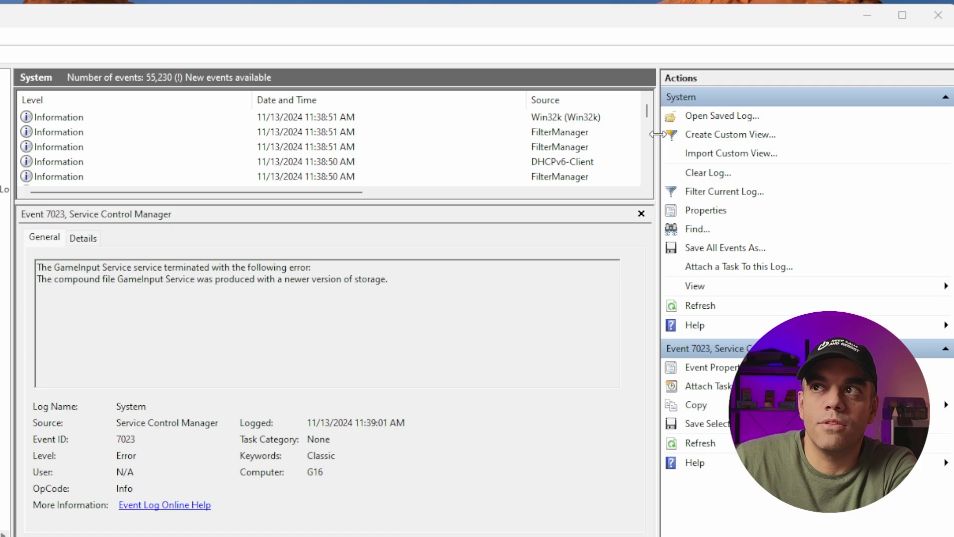
{"action": "left_click_drag", "start_coordinate": [658, 134], "coordinate": [761, 135]}
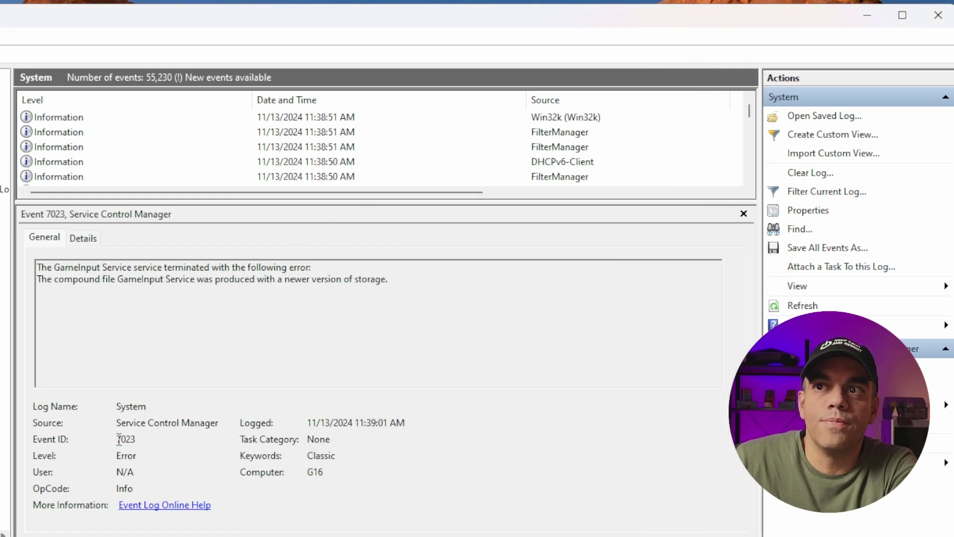
{"action": "left_click_drag", "start_coordinate": [117, 439], "coordinate": [264, 432]}
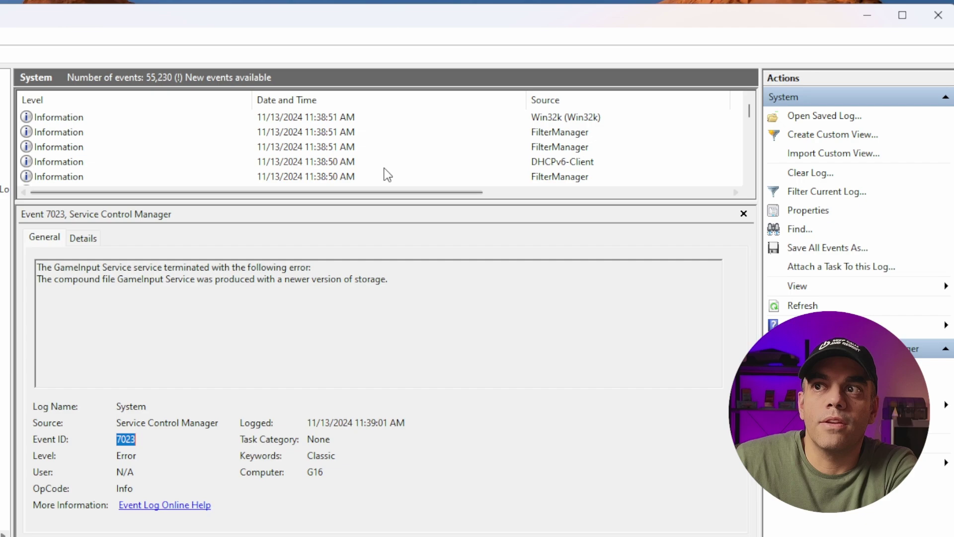
Scroll up the System log and open the 11:39:00 AM Service Control Manager Error, Event 7031.
{"action": "scroll", "coordinate": [387, 152], "scroll_direction": "up", "scroll_amount": 3}
{"action": "scroll", "coordinate": [388, 152], "scroll_direction": "up", "scroll_amount": 4}
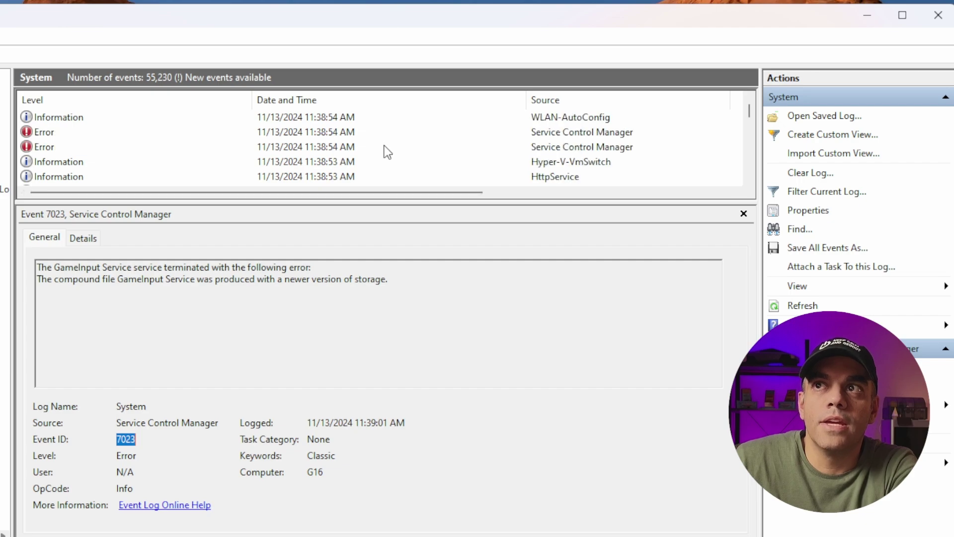
{"action": "scroll", "coordinate": [387, 151], "scroll_direction": "up", "scroll_amount": 2}
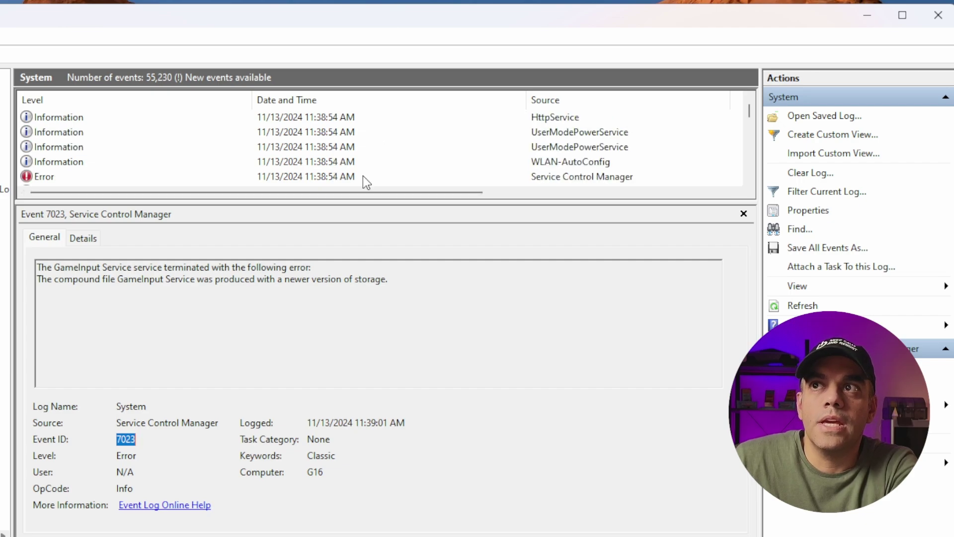
{"action": "scroll", "coordinate": [363, 176], "scroll_direction": "up", "scroll_amount": 2}
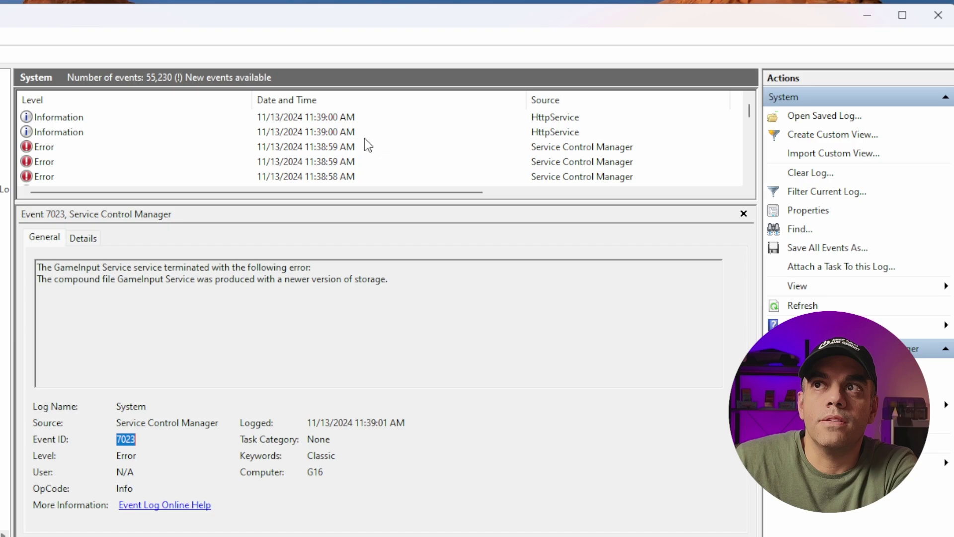
{"action": "scroll", "coordinate": [365, 134], "scroll_direction": "up", "scroll_amount": 1}
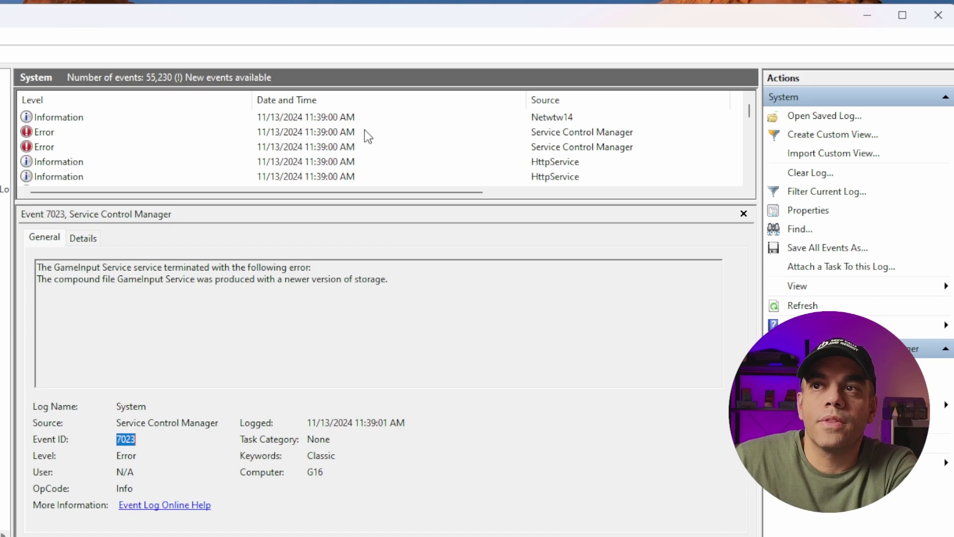
{"action": "left_click", "coordinate": [365, 130]}
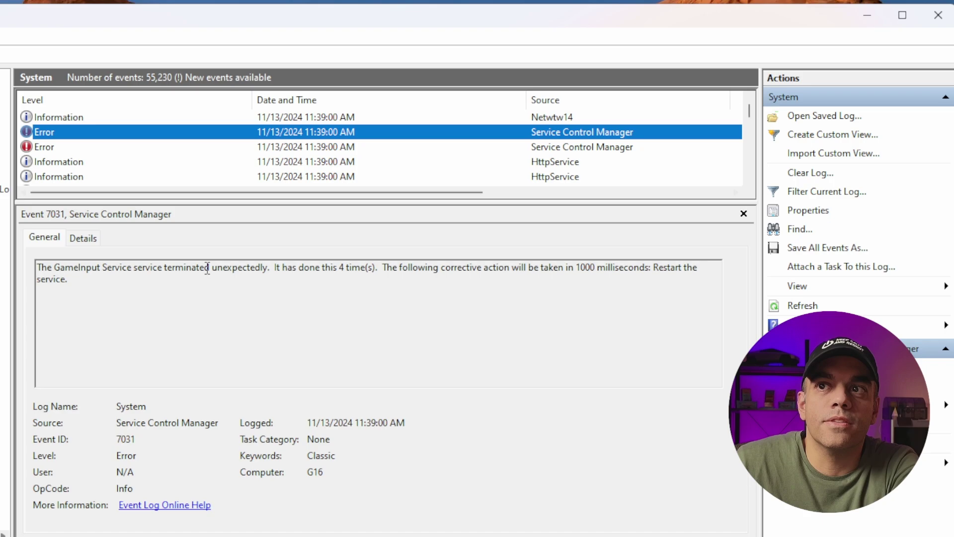
Review Event 7023's GameInput Service termination message, then minimize Event Viewer.
{"action": "left_click", "coordinate": [265, 147]}
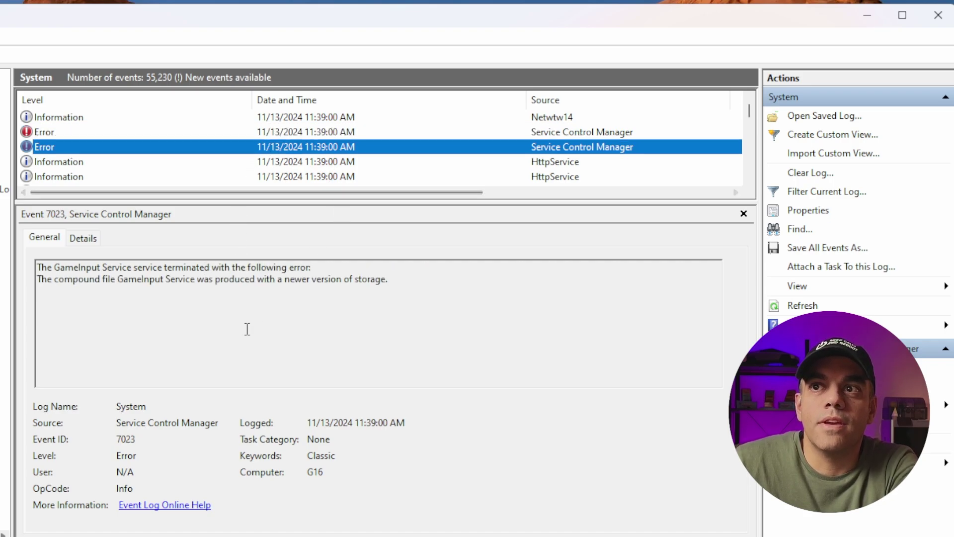
{"action": "left_click_drag", "start_coordinate": [122, 439], "coordinate": [164, 437]}
{"action": "left_click", "coordinate": [180, 437]}
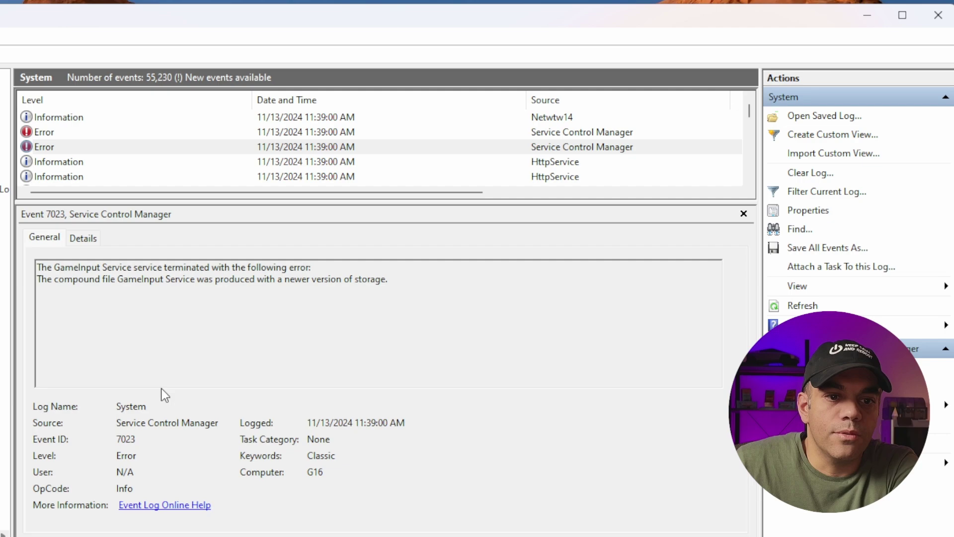
{"action": "left_click_drag", "start_coordinate": [98, 267], "coordinate": [342, 271]}
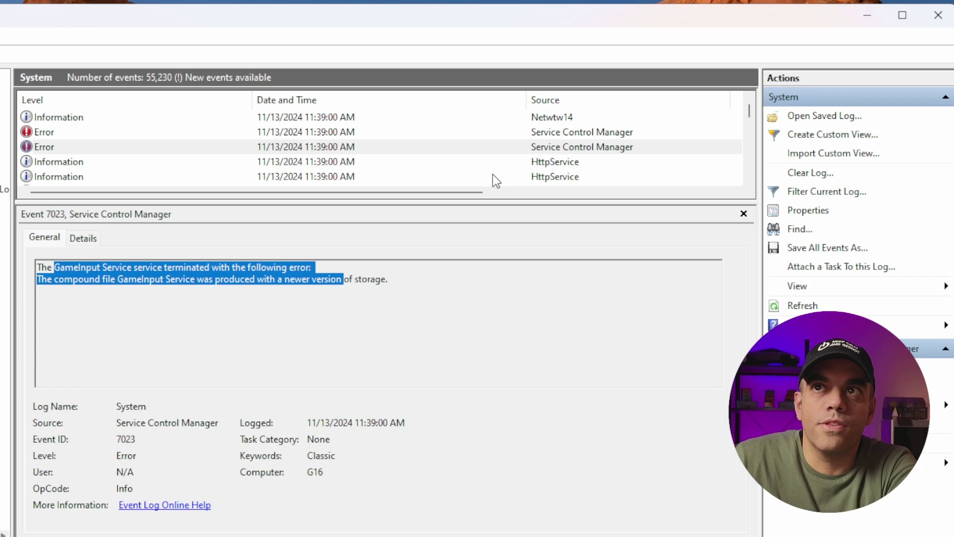
{"action": "left_click", "coordinate": [872, 14]}
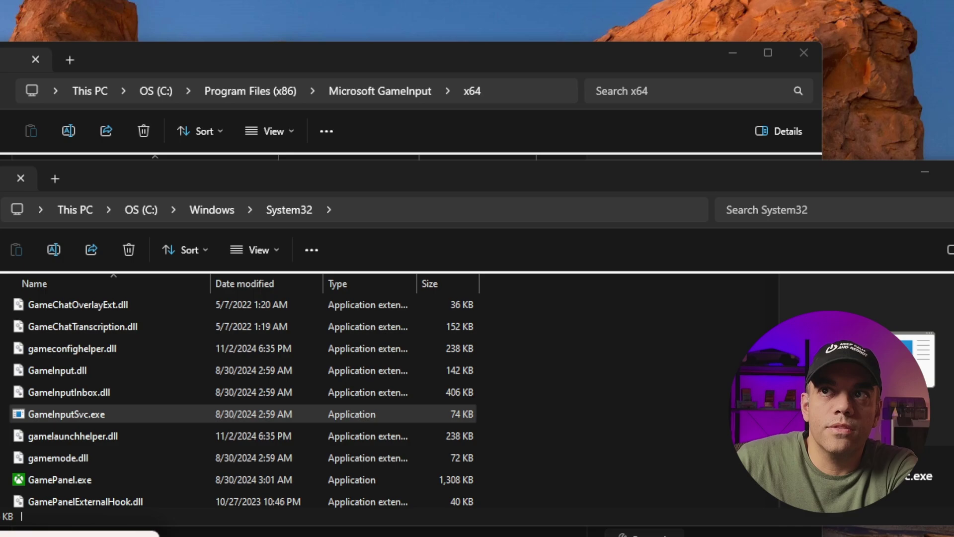
Inspect the first GameInput Service's properties: System32 executable path, Manual startup.
{"action": "left_click_drag", "start_coordinate": [75, 531], "coordinate": [330, 65]}
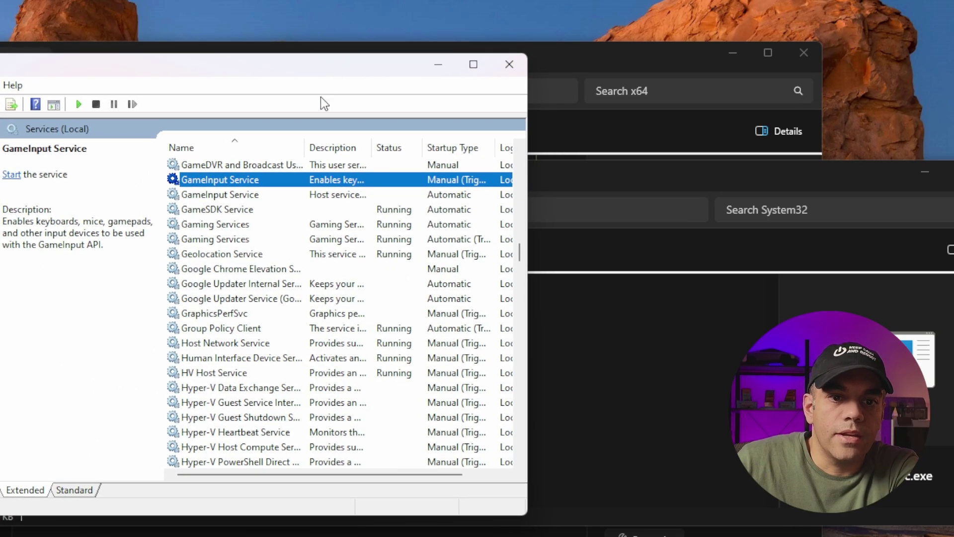
{"action": "right_click", "coordinate": [239, 181]}
{"action": "left_click", "coordinate": [314, 334]}
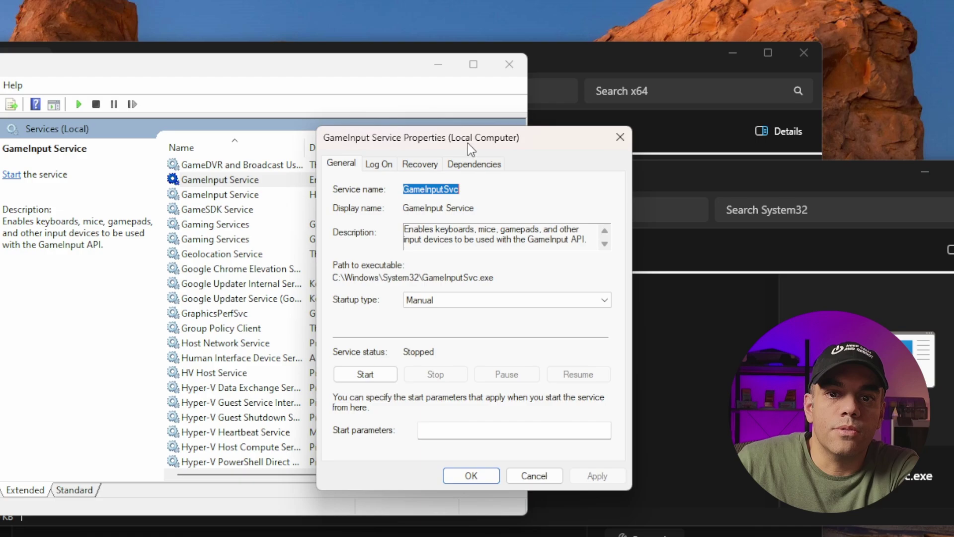
{"action": "left_click_drag", "start_coordinate": [467, 142], "coordinate": [431, 85]}
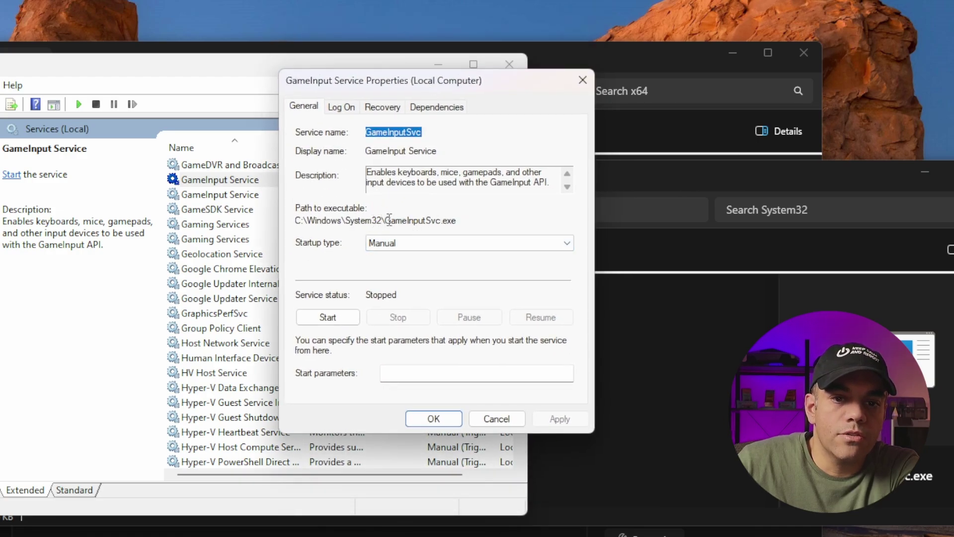
{"action": "left_click_drag", "start_coordinate": [386, 220], "coordinate": [269, 221]}
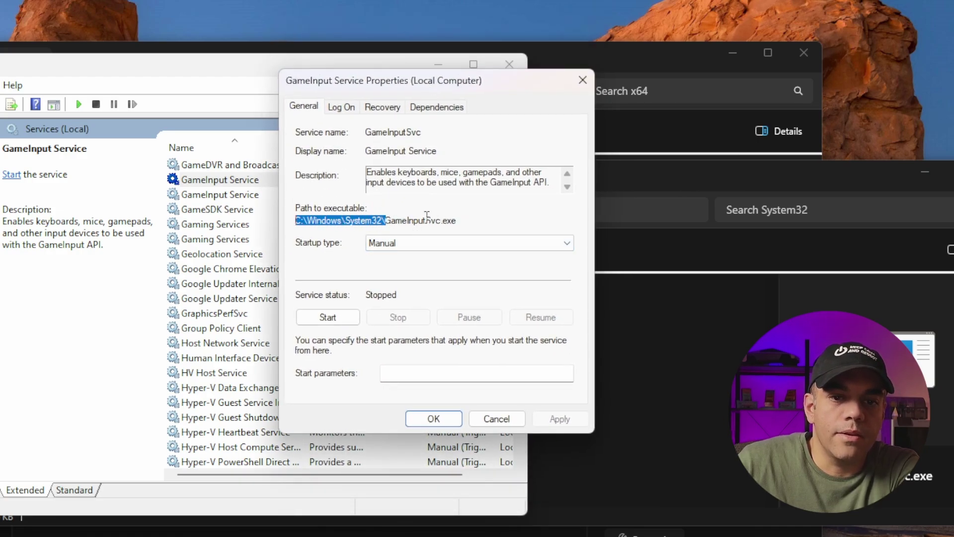
{"action": "left_click", "coordinate": [582, 81]}
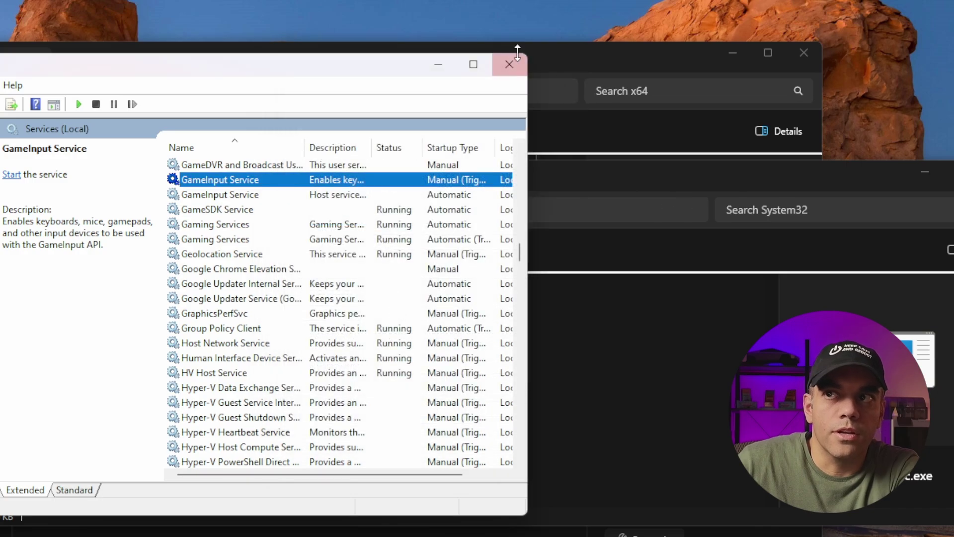
Inspect the second GameInput Service's properties (x64 folder, Automatic), then close Services.
{"action": "left_click", "coordinate": [248, 194]}
{"action": "right_click", "coordinate": [248, 194]}
{"action": "left_click", "coordinate": [300, 344]}
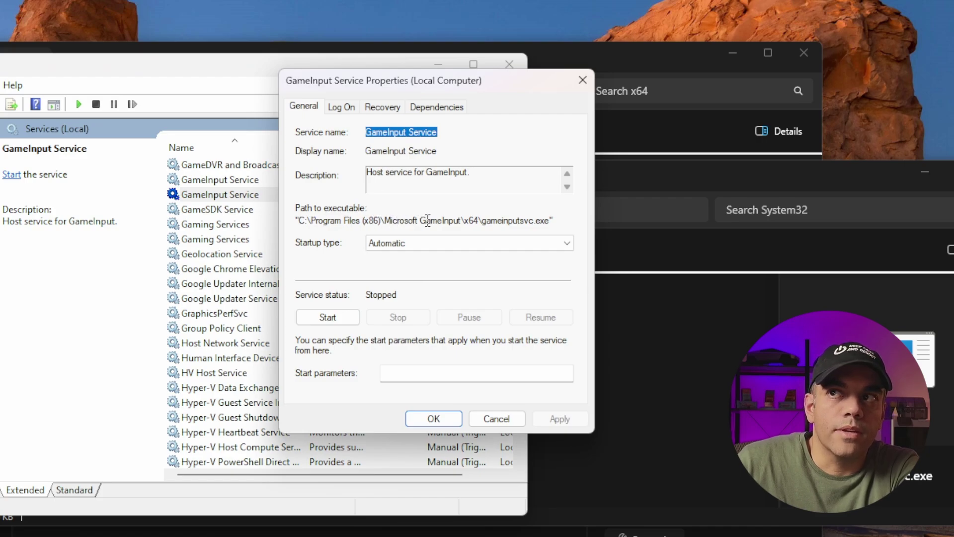
{"action": "left_click", "coordinate": [583, 80]}
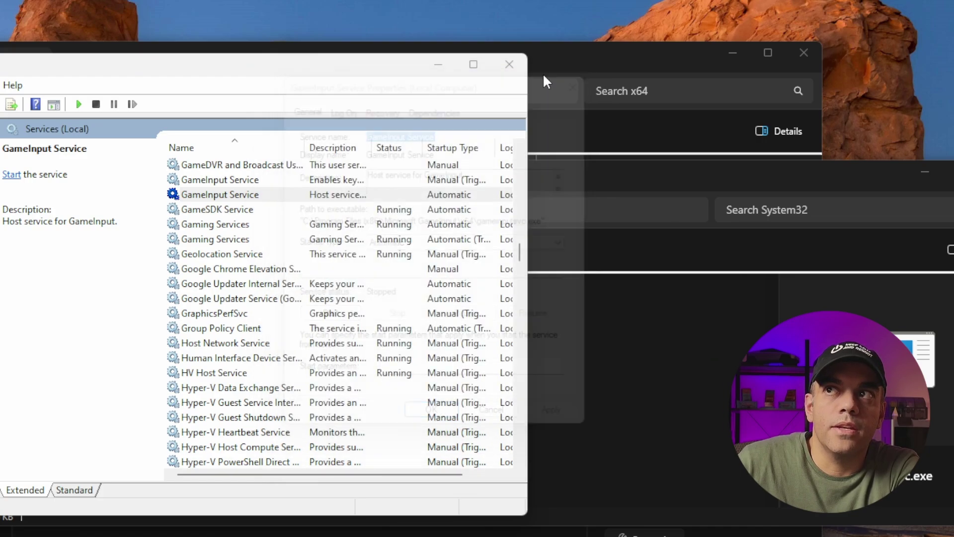
{"action": "left_click", "coordinate": [509, 65]}
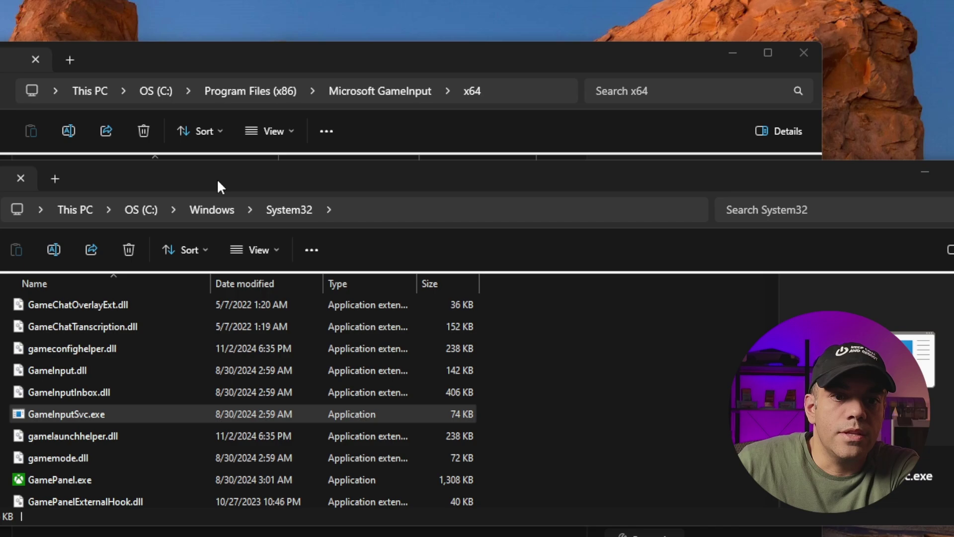
Open the Properties of GameInputSvc.exe in the System32 folder.
{"action": "left_click_drag", "start_coordinate": [218, 182], "coordinate": [213, 169]}
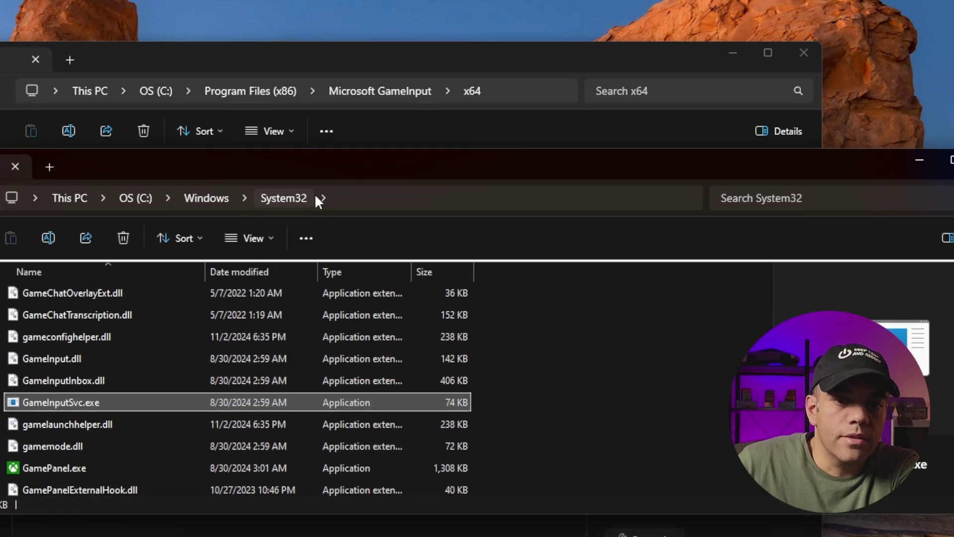
{"action": "right_click", "coordinate": [71, 400]}
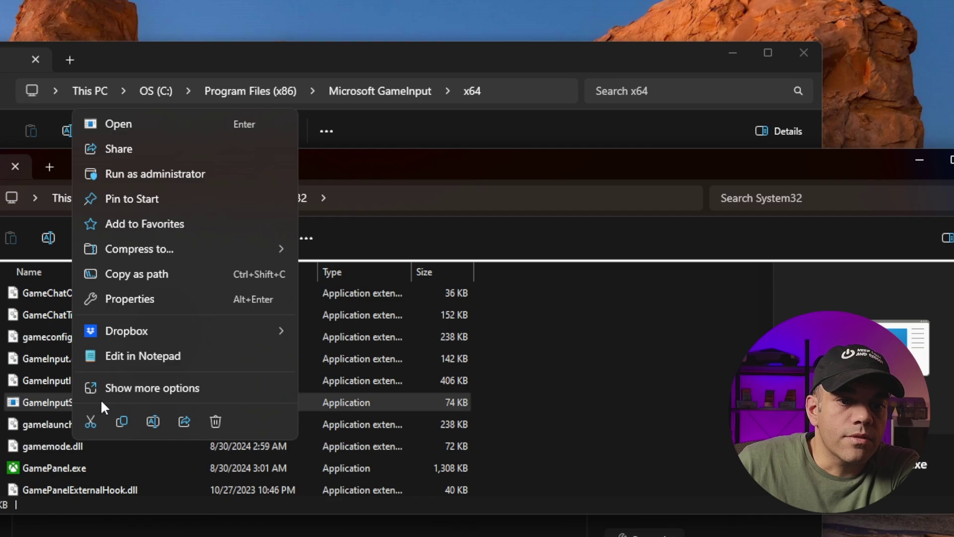
{"action": "left_click", "coordinate": [151, 386]}
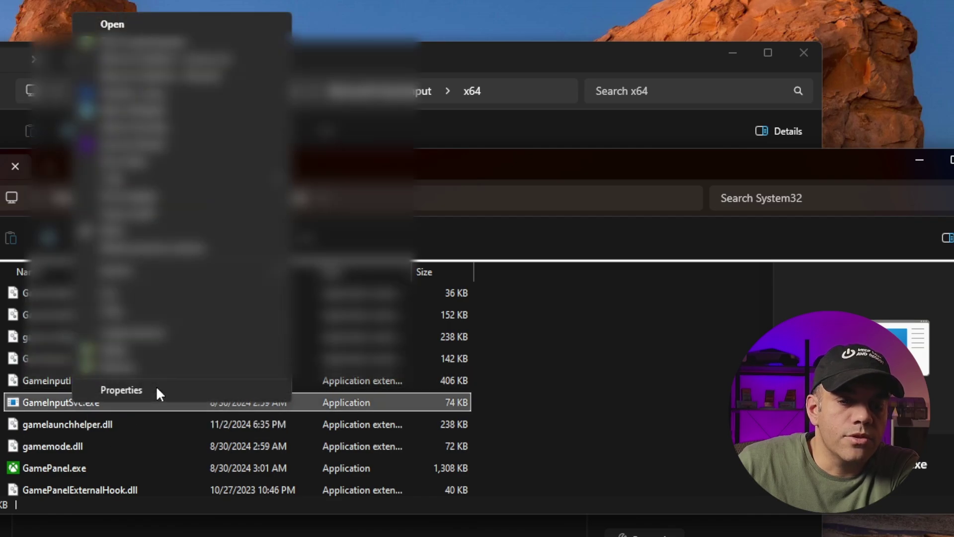
{"action": "left_click", "coordinate": [121, 390]}
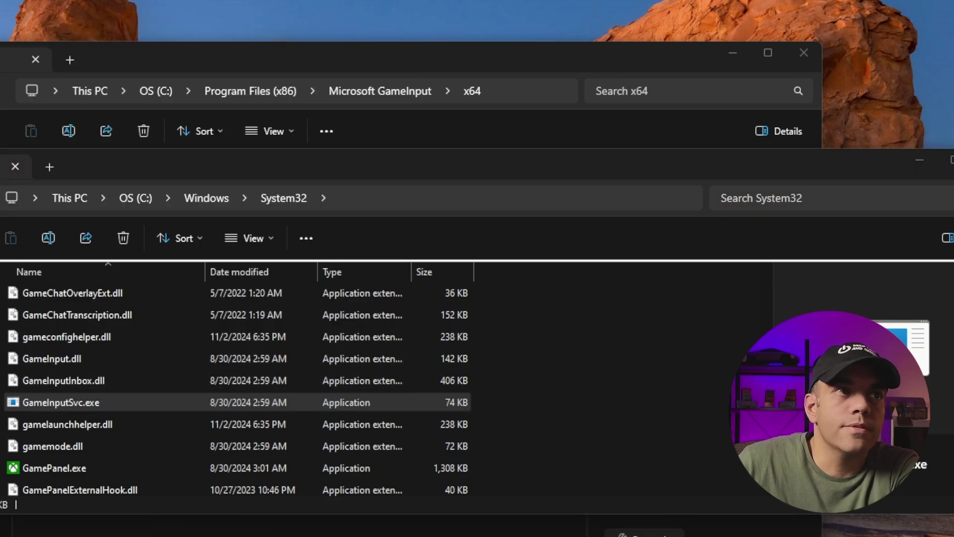
Check its General and Details tabs (version 0.2309.22621.3958), then bring the x64 window forward.
{"action": "left_click_drag", "start_coordinate": [250, 221], "coordinate": [253, 168]}
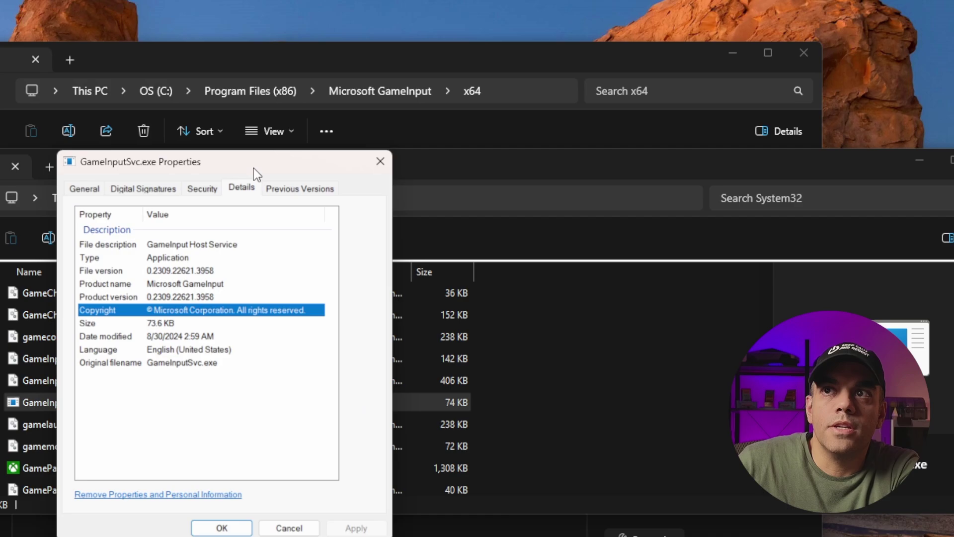
{"action": "left_click", "coordinate": [99, 188]}
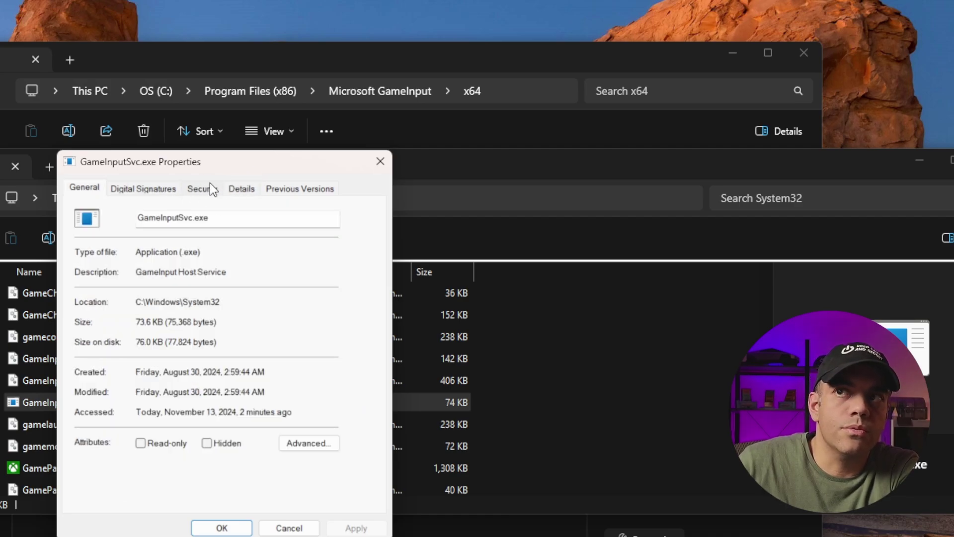
{"action": "left_click", "coordinate": [243, 192]}
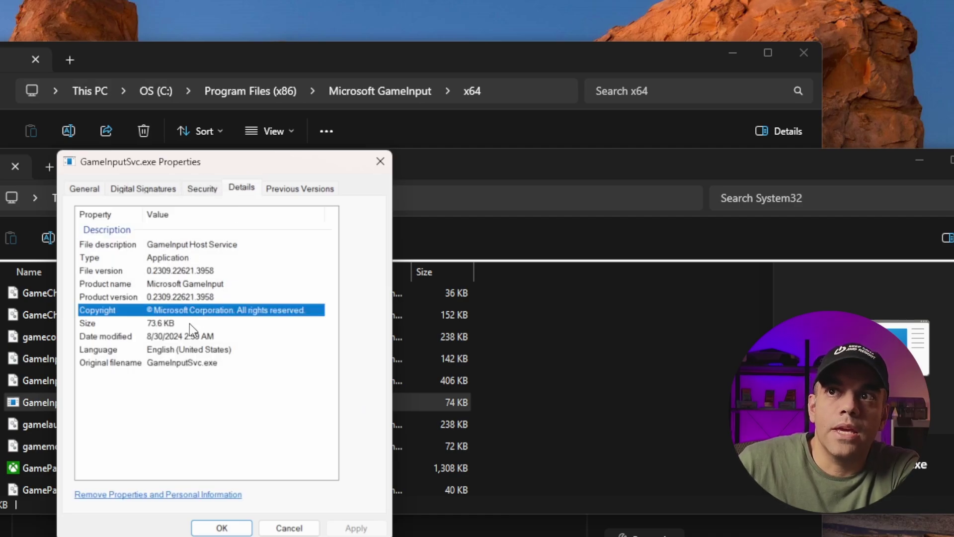
{"action": "left_click", "coordinate": [195, 335]}
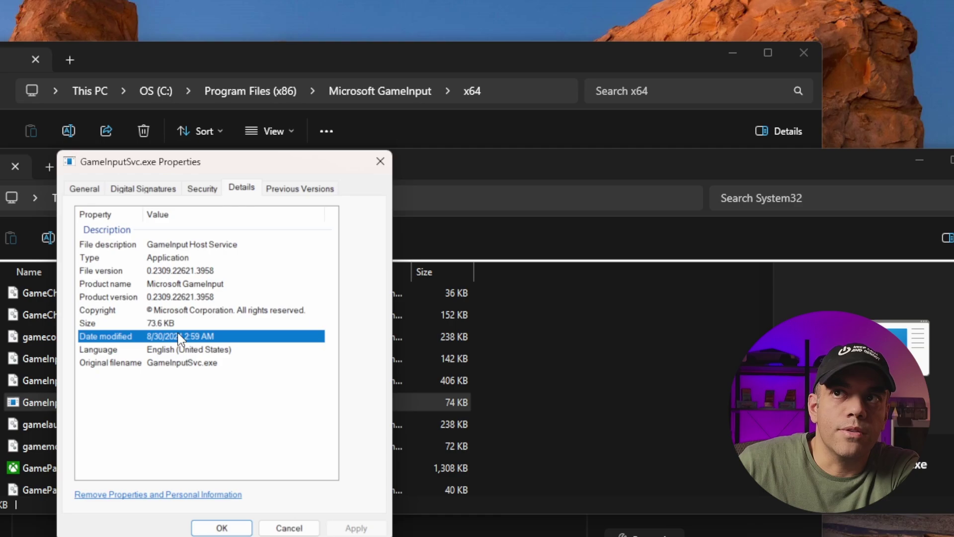
{"action": "left_click", "coordinate": [380, 162]}
{"action": "left_click", "coordinate": [301, 57]}
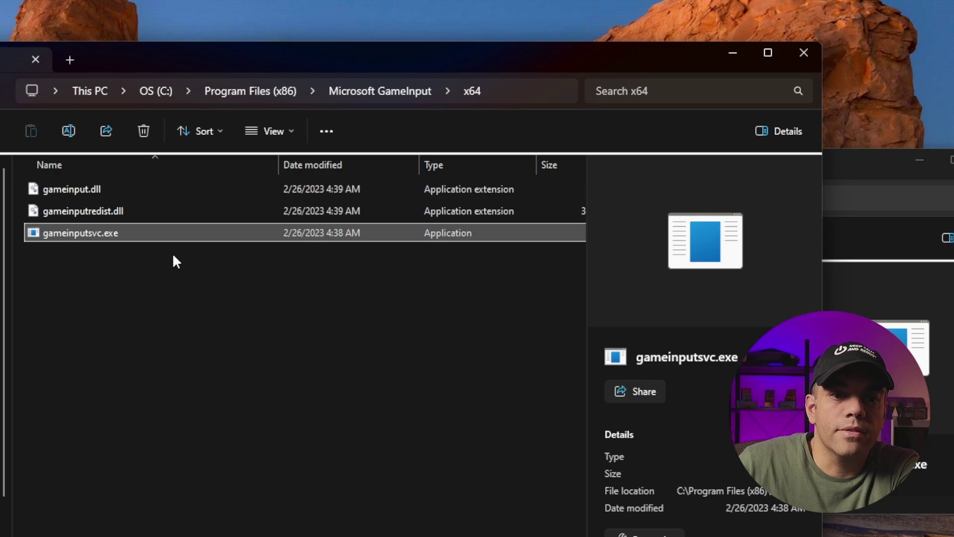
{"action": "right_click", "coordinate": [103, 232]}
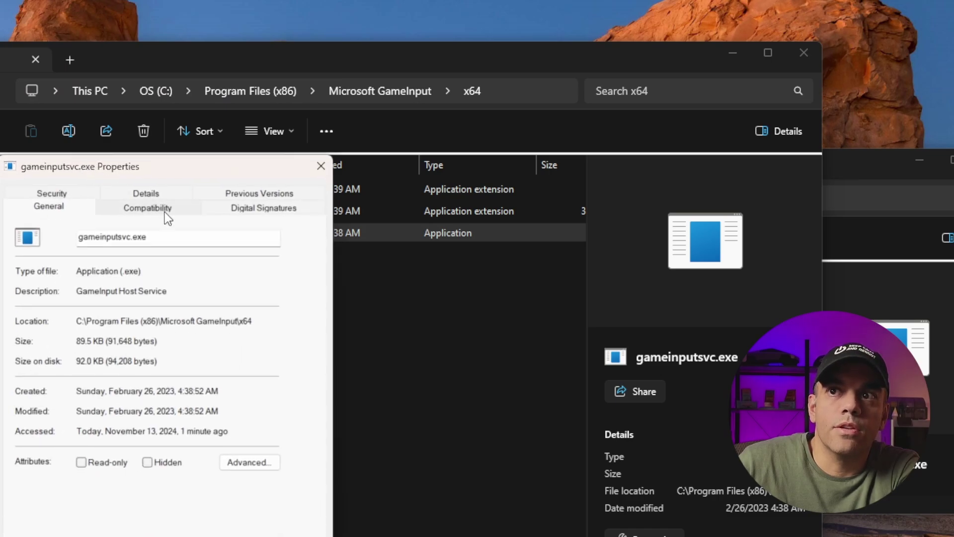
{"action": "left_click", "coordinate": [165, 211]}
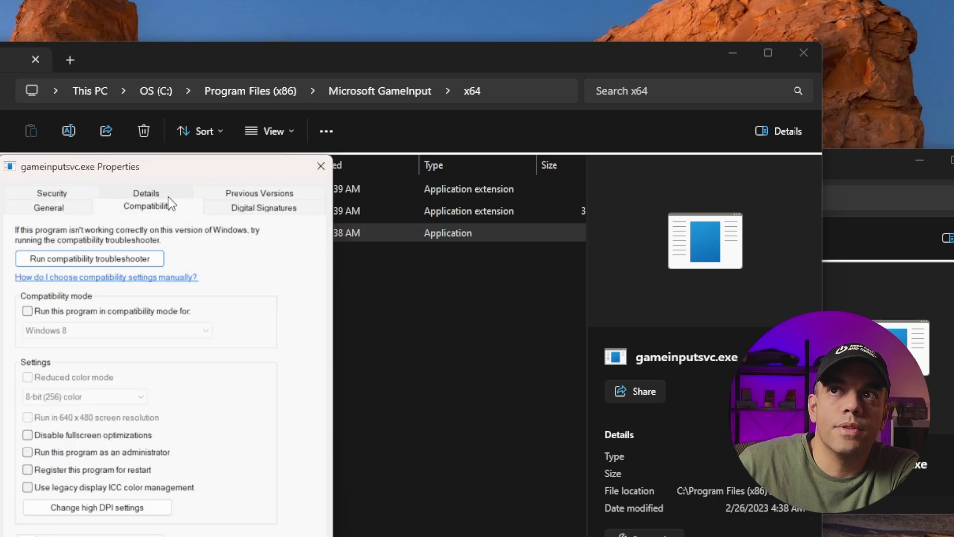
{"action": "left_click", "coordinate": [164, 196]}
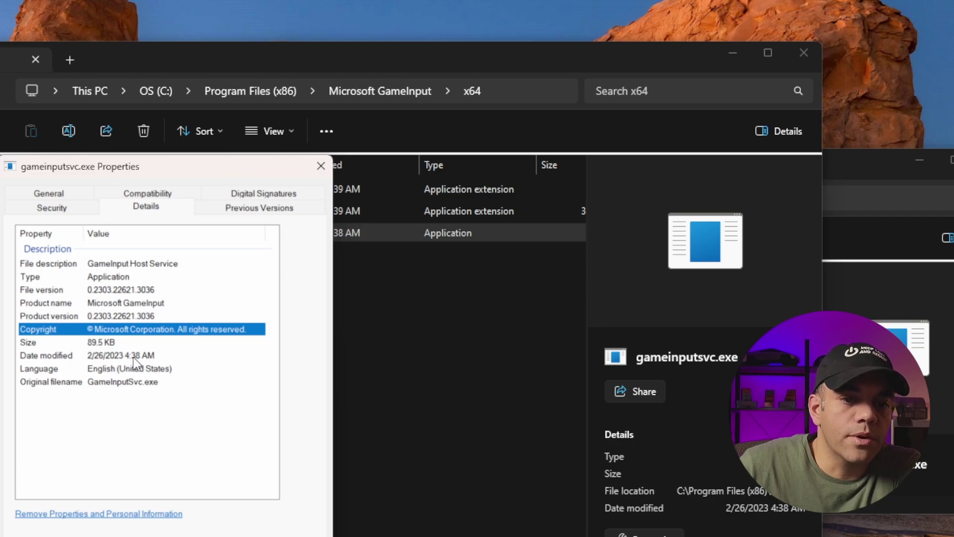
{"action": "left_click", "coordinate": [319, 169]}
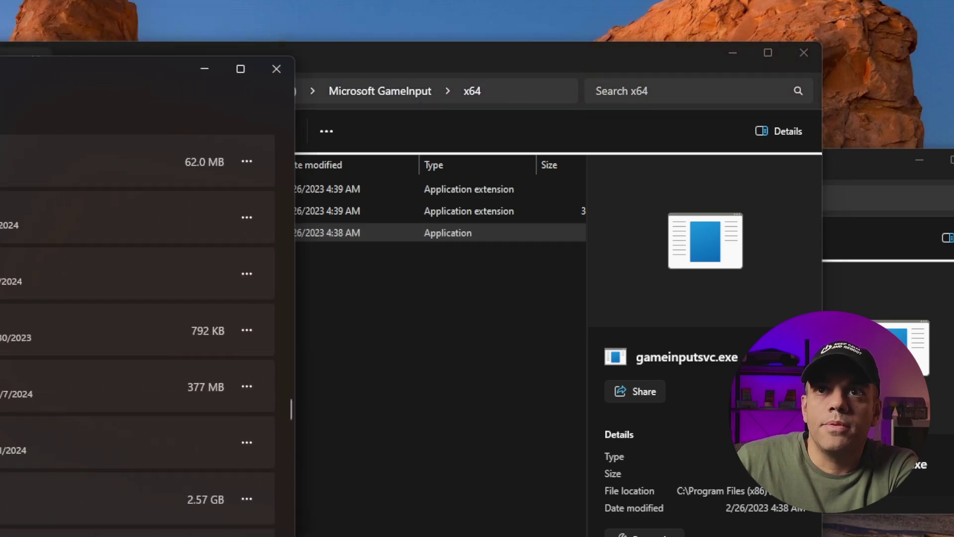
Uninstall Microsoft GameInput 10.1.22621.3036 from Installed apps and confirm the removal.
{"action": "left_click_drag", "start_coordinate": [90, 66], "coordinate": [135, 68]}
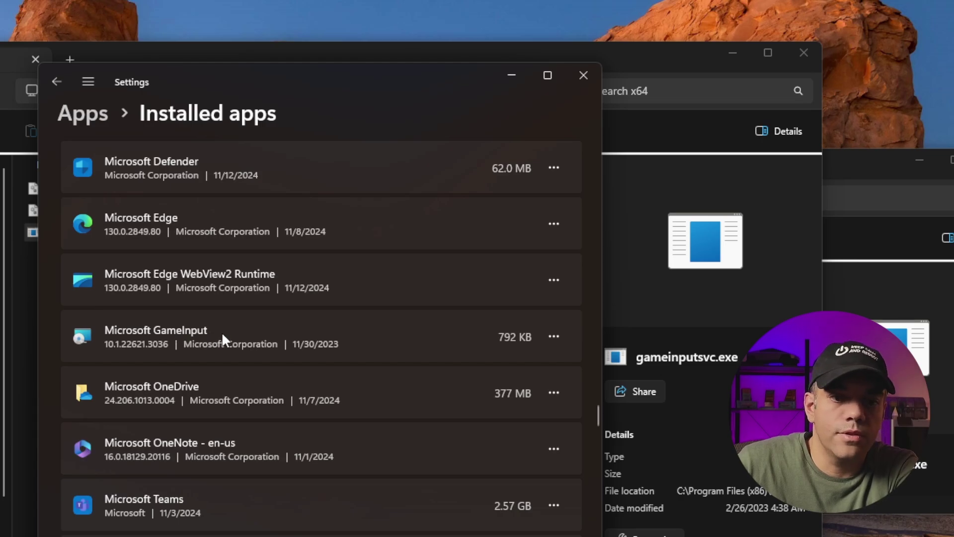
{"action": "left_click", "coordinate": [555, 337]}
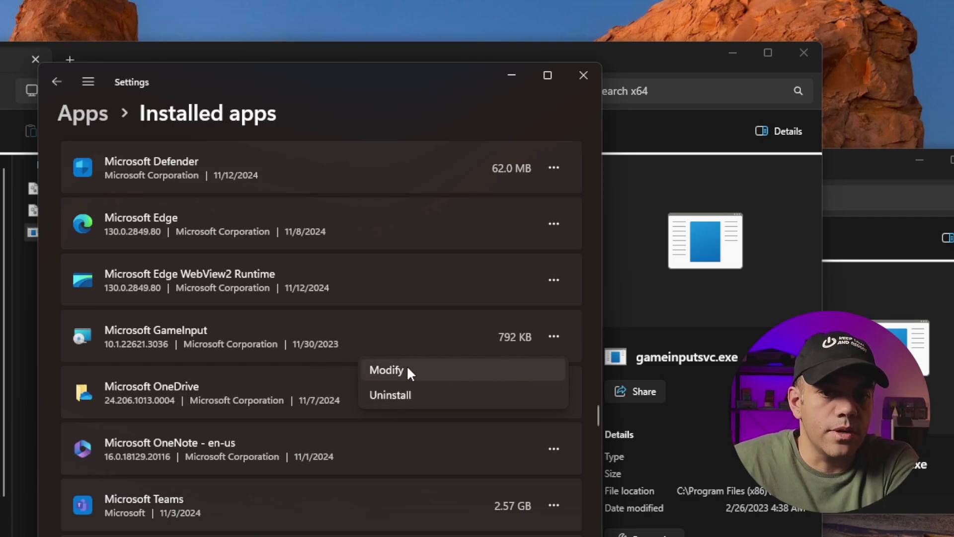
{"action": "left_click", "coordinate": [412, 394]}
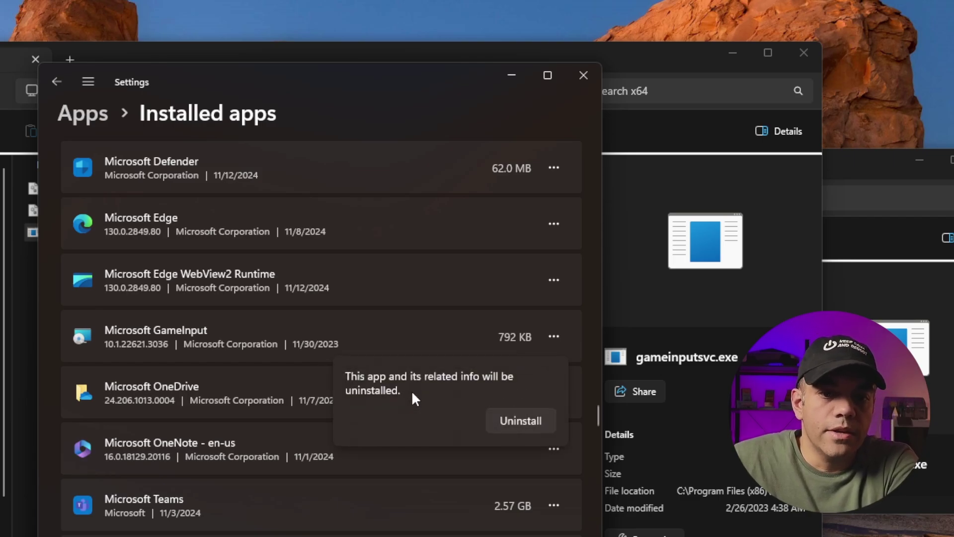
{"action": "left_click", "coordinate": [526, 420]}
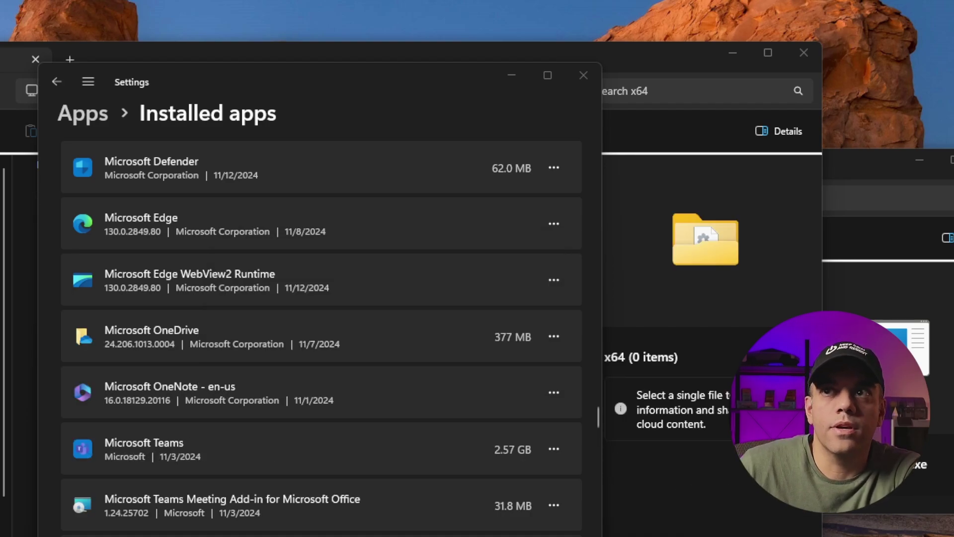
Close Settings and the empty x64 folder window, then select GameInputSvc.exe in System32.
{"action": "left_click", "coordinate": [584, 75]}
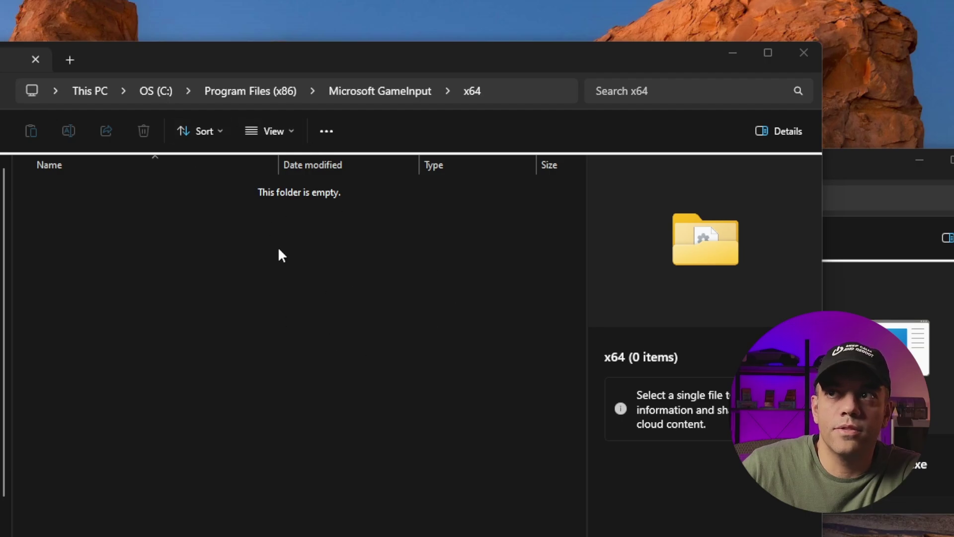
{"action": "left_click", "coordinate": [803, 56]}
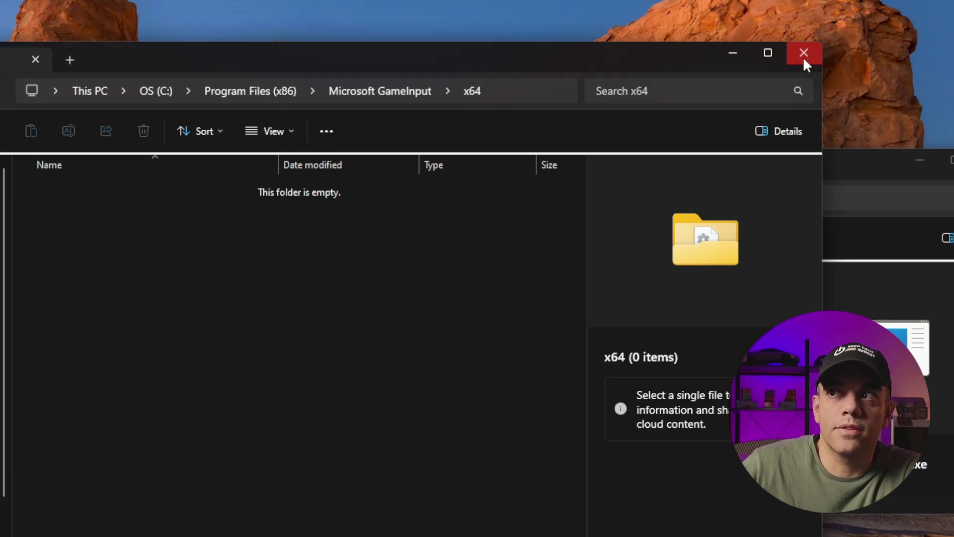
{"action": "left_click", "coordinate": [76, 401]}
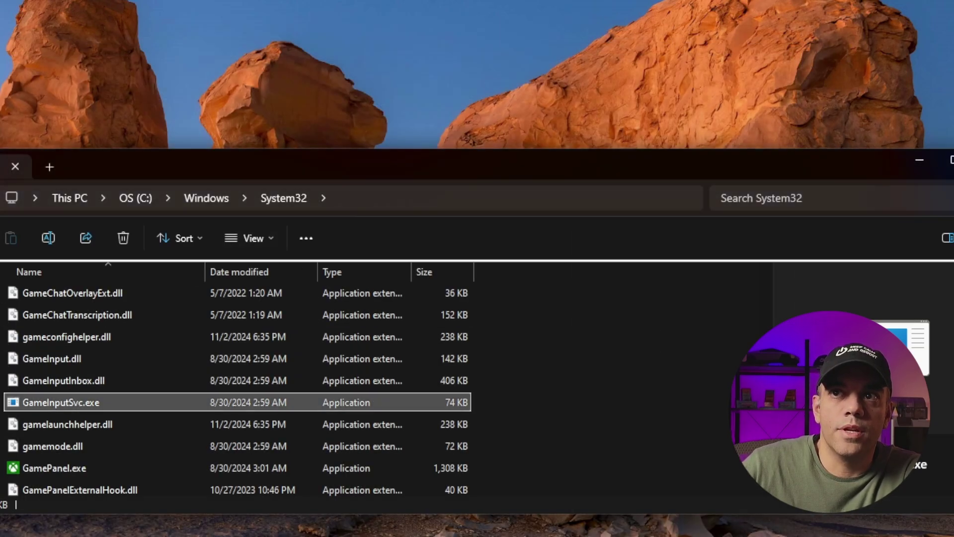
{"action": "scroll", "coordinate": [48, 362], "scroll_direction": "up", "scroll_amount": 1}
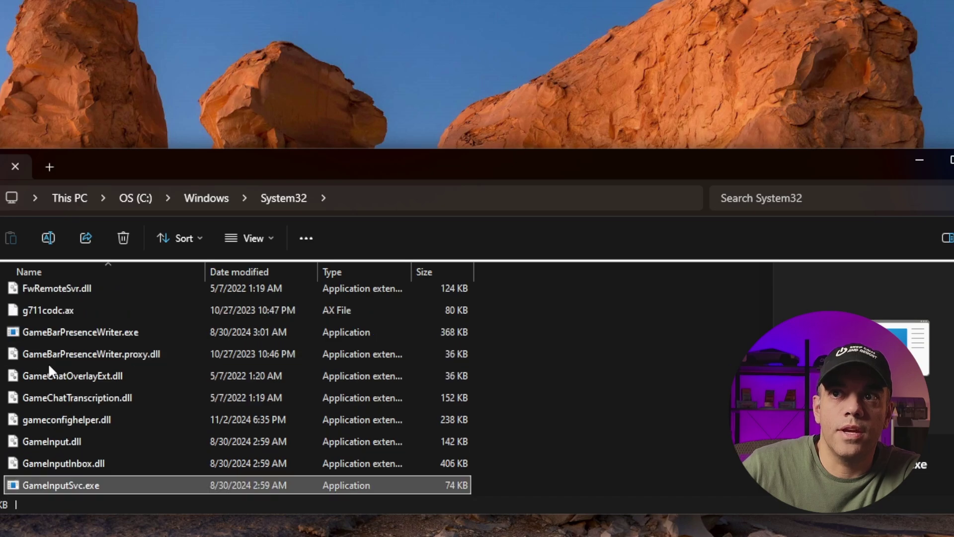
{"action": "scroll", "coordinate": [241, 455], "scroll_direction": "down", "scroll_amount": 3}
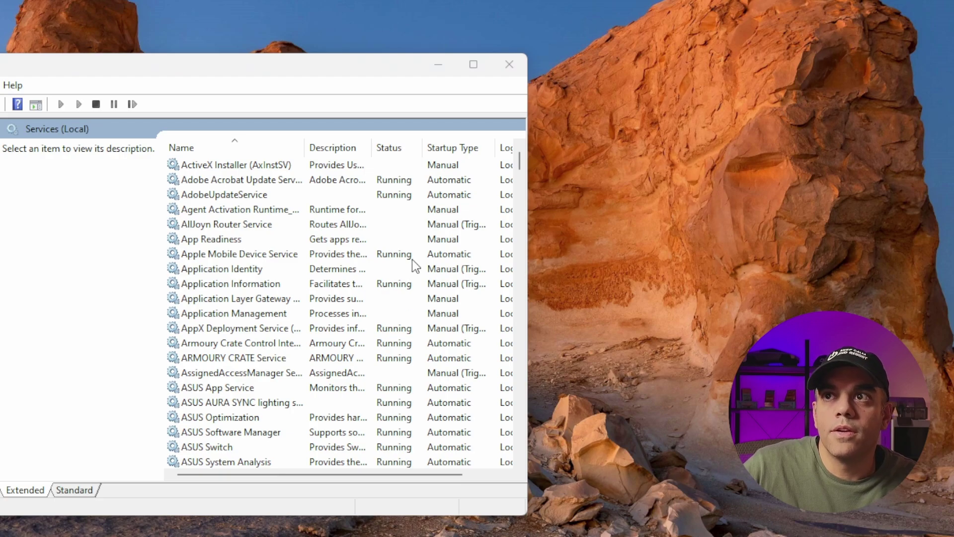
Jump to the single GameInput Service entry, stopped with Manual (Trigger) startup.
{"action": "key", "text": "g"}
{"action": "key", "text": "Down"}
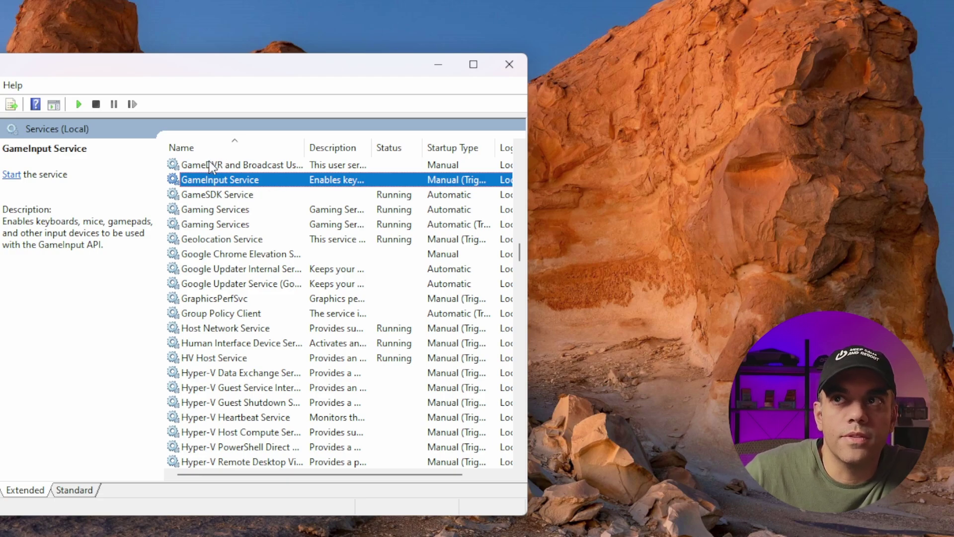
Confirm the GameInput Service properties point to the System32 executable.
{"action": "double_click", "coordinate": [279, 181]}
{"action": "left_click_drag", "start_coordinate": [117, 253], "coordinate": [228, 253]}
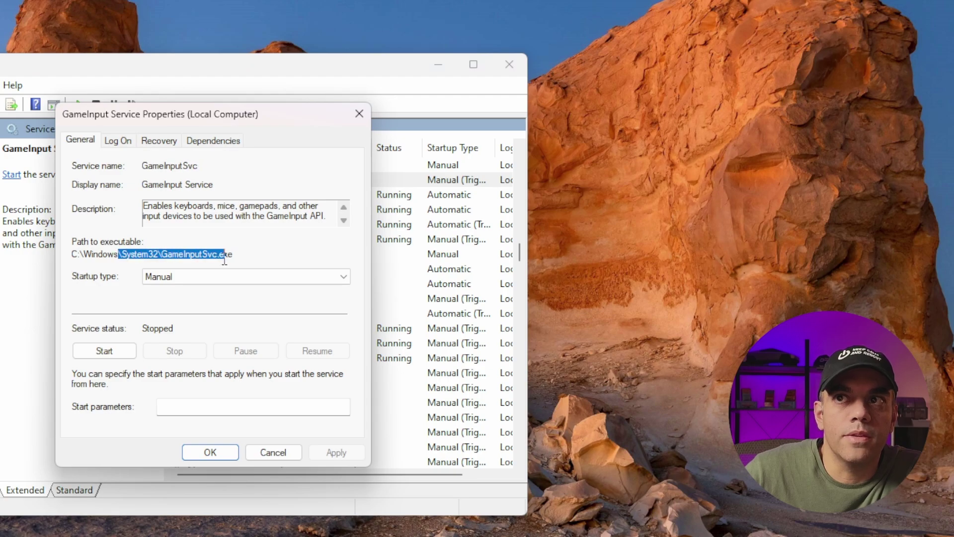
{"action": "left_click", "coordinate": [273, 452]}
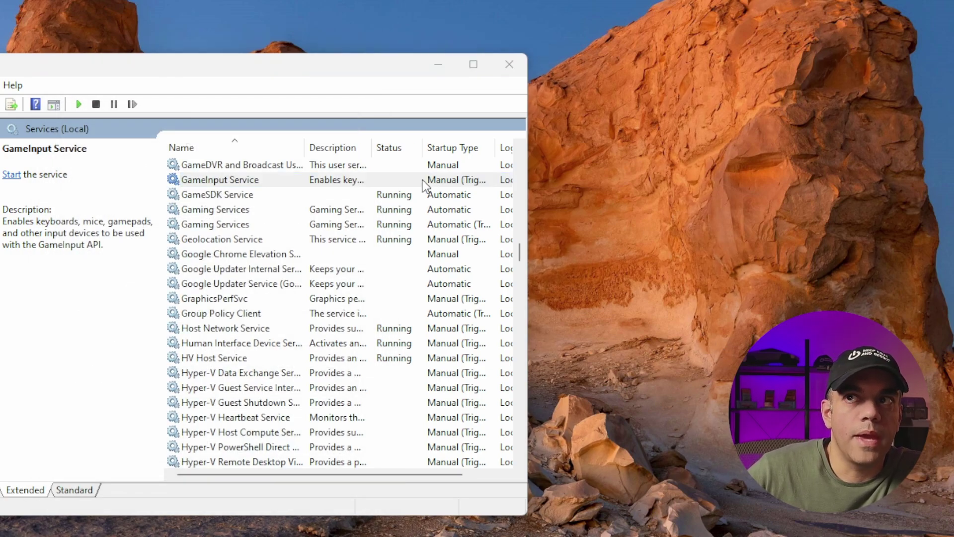
{"action": "double_click", "coordinate": [264, 179]}
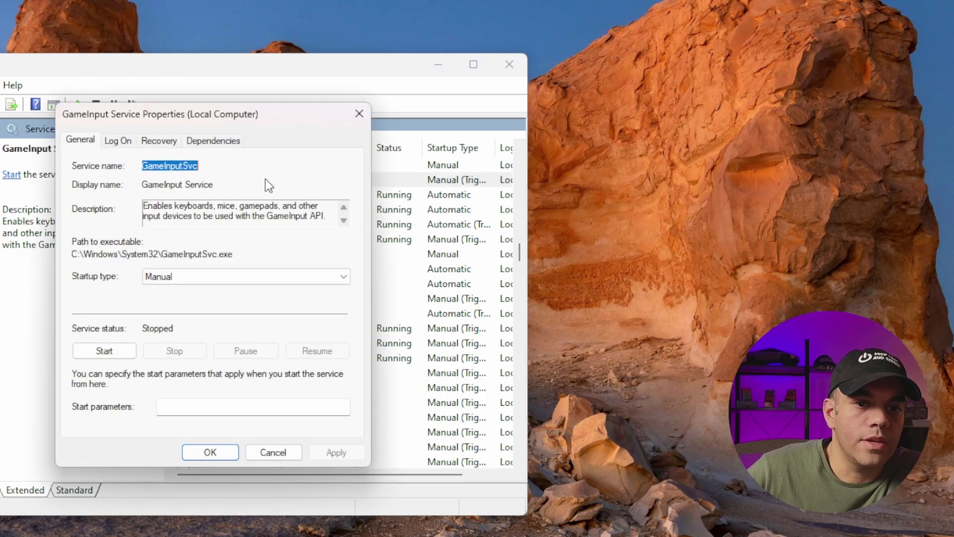
{"action": "left_click", "coordinate": [360, 114]}
{"action": "left_click", "coordinate": [304, 179]}
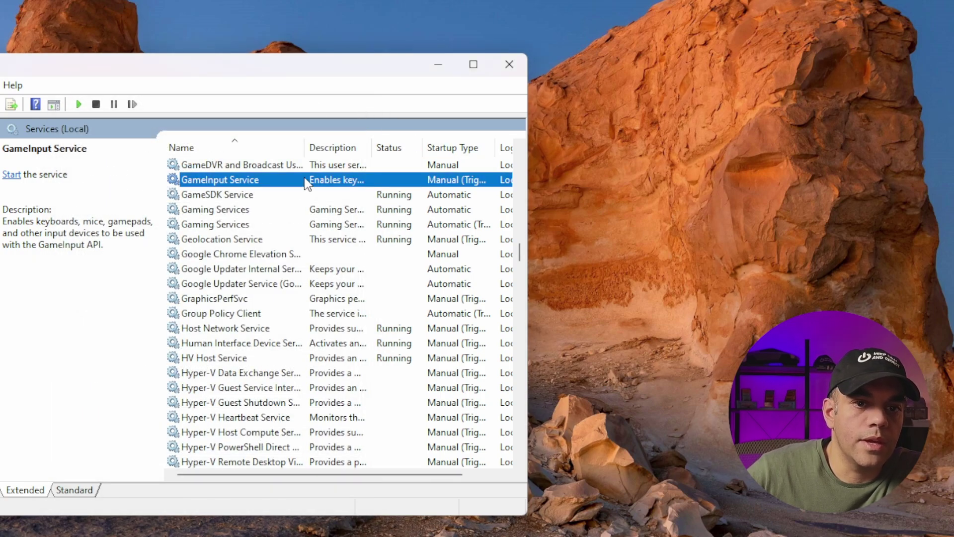
Set GameInput Service startup to Automatic, apply it, and start the service.
{"action": "double_click", "coordinate": [263, 179]}
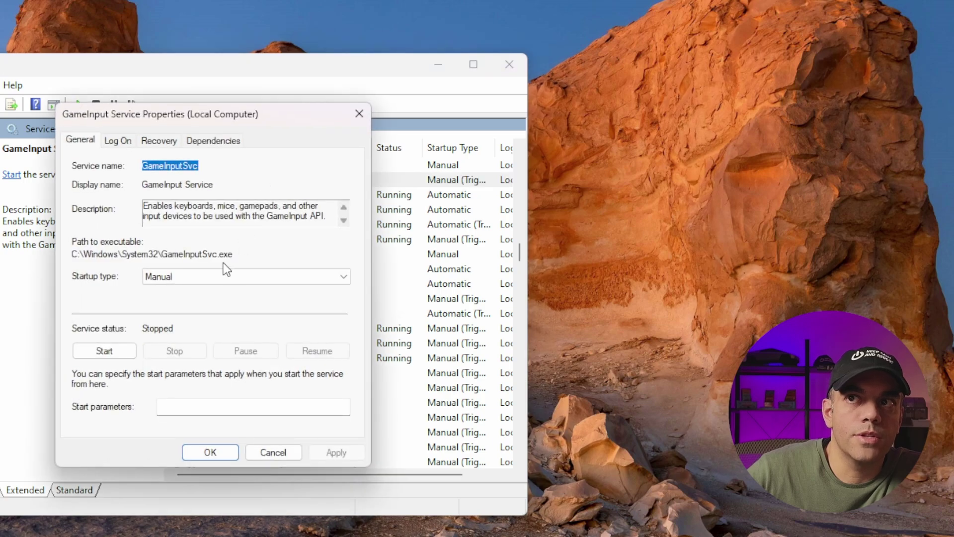
{"action": "left_click", "coordinate": [211, 279]}
{"action": "left_click", "coordinate": [212, 301]}
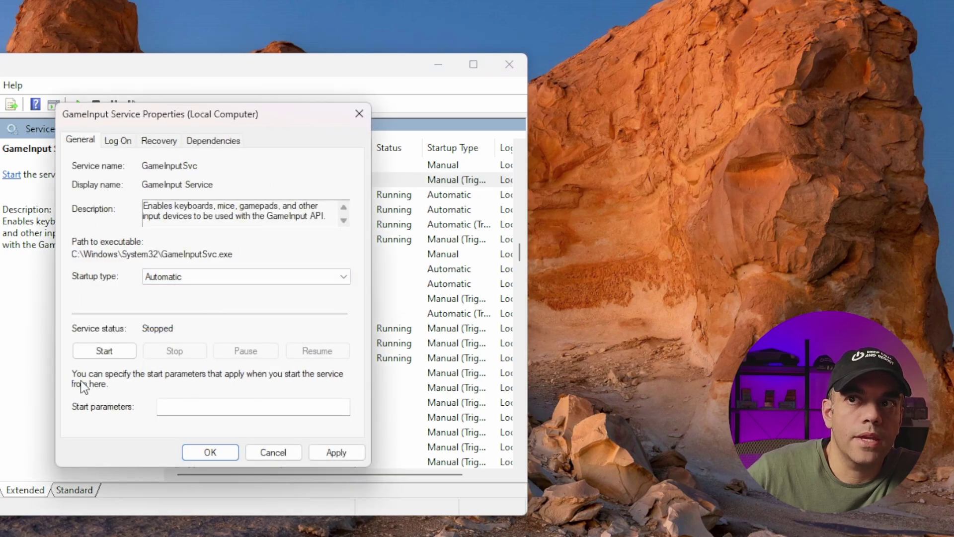
{"action": "left_click", "coordinate": [349, 452]}
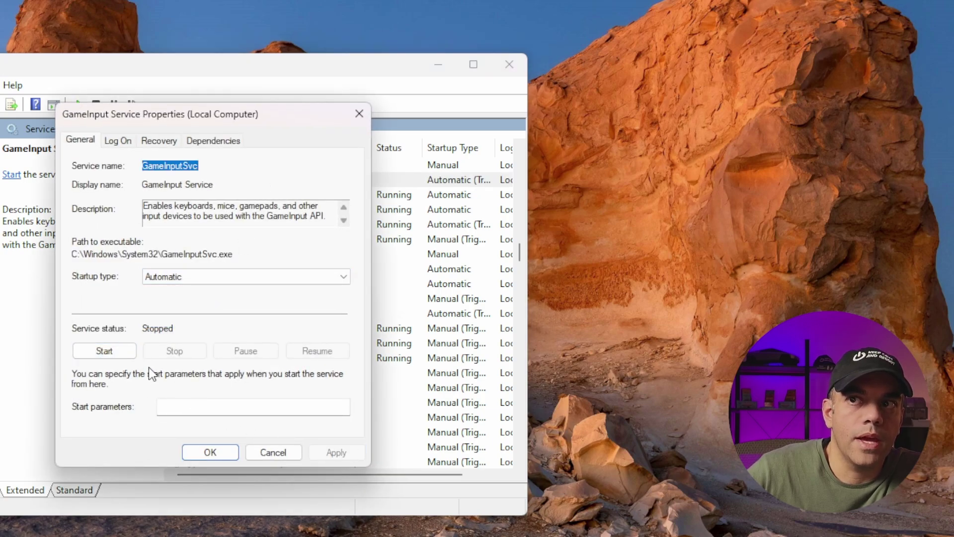
{"action": "left_click", "coordinate": [123, 350]}
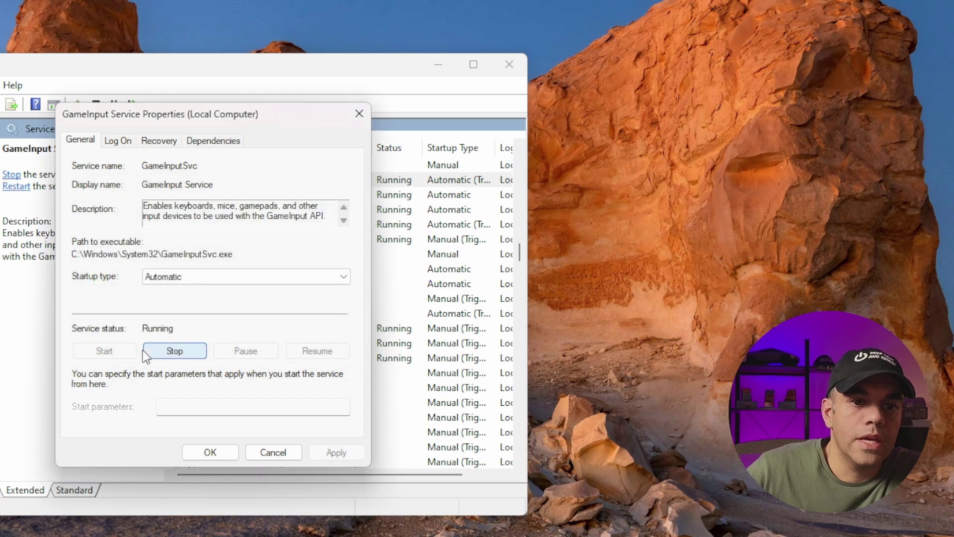
{"action": "left_click", "coordinate": [227, 454]}
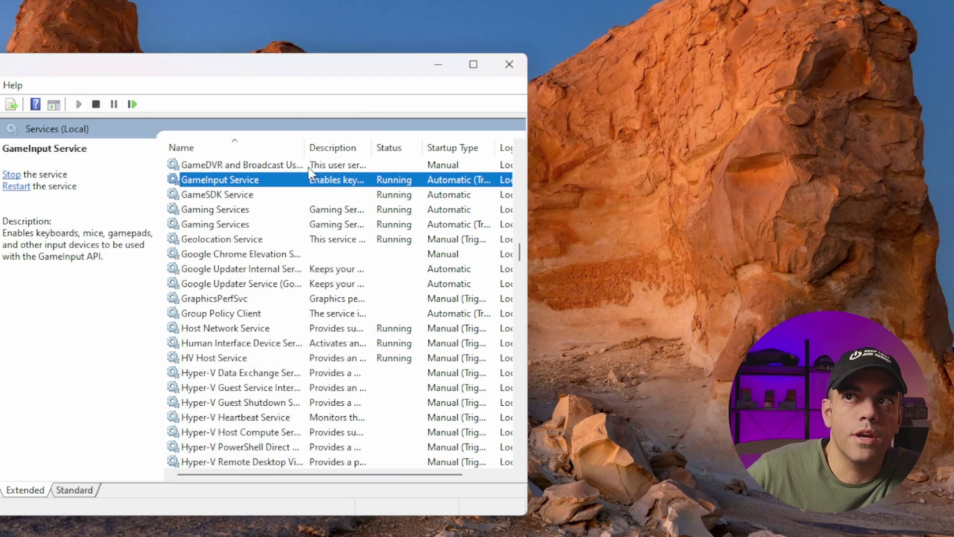